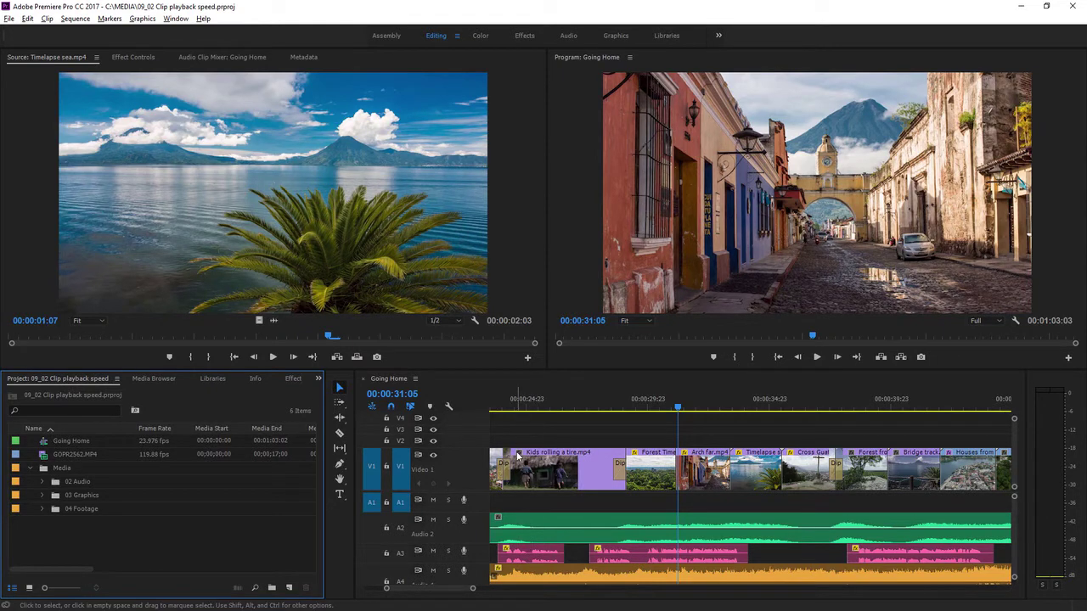
Step: Preview the sequence from just before the Kids rolling a tire clip
{"action": "left_click", "coordinate": [522, 409]}
{"action": "left_click", "coordinate": [816, 357]}
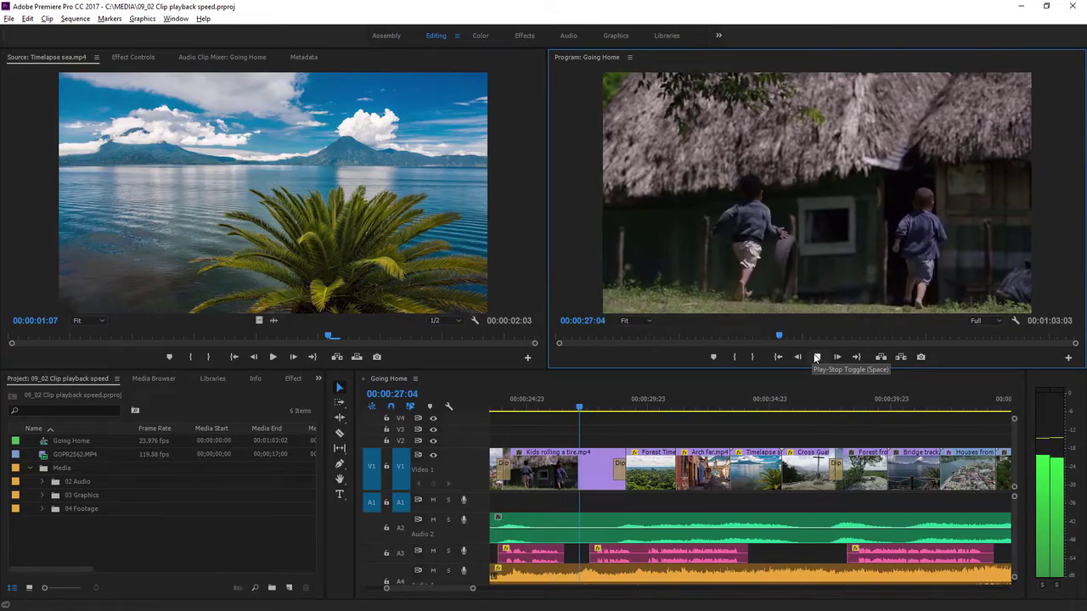
{"action": "left_click", "coordinate": [816, 357]}
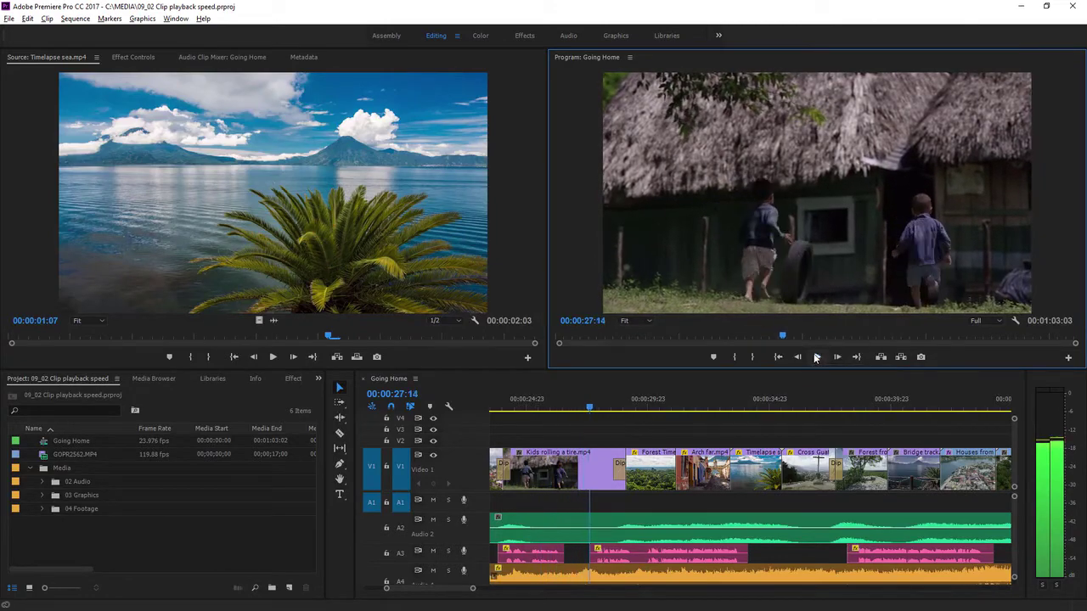
Step: Unlink speed from duration for the Kids rolling a tire clip and enter 25% speed
{"action": "right_click", "coordinate": [539, 470]}
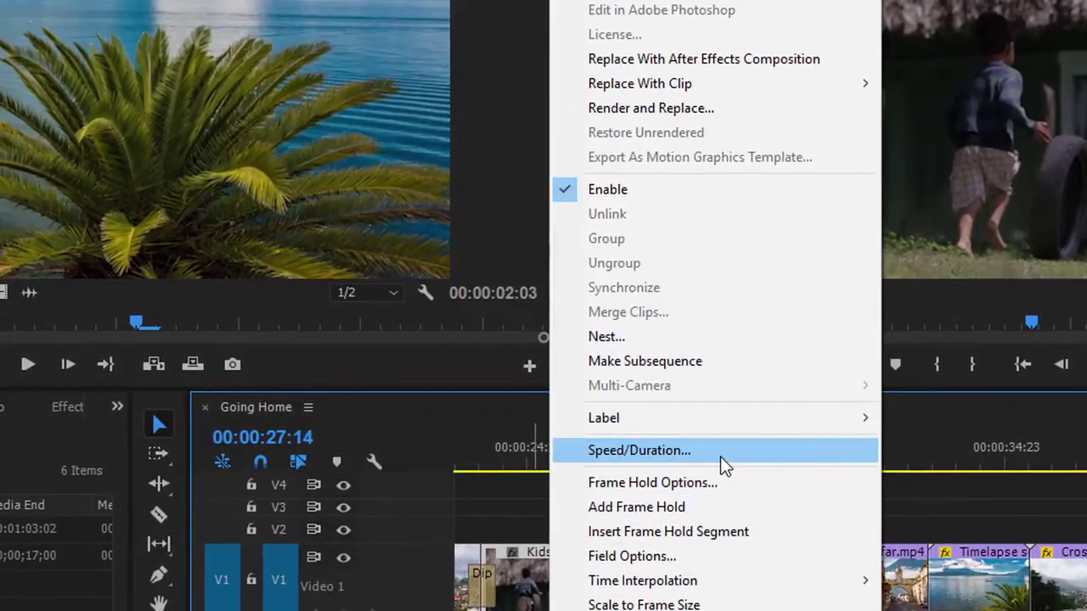
{"action": "left_click", "coordinate": [720, 451]}
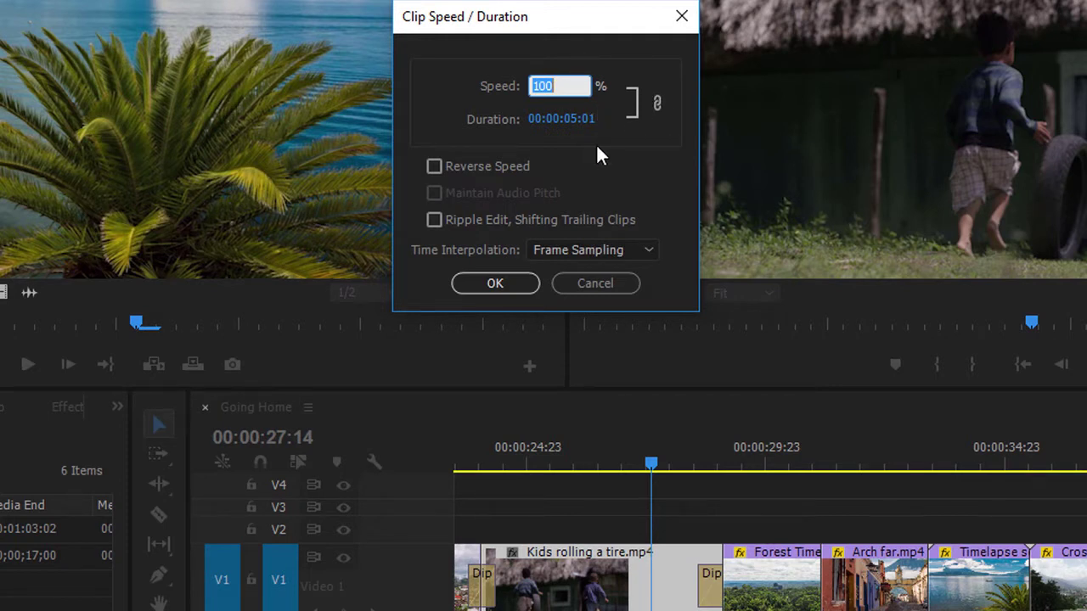
{"action": "type", "text": "25"}
{"action": "key", "text": "ctrl+z"}
{"action": "left_click", "coordinate": [655, 101]}
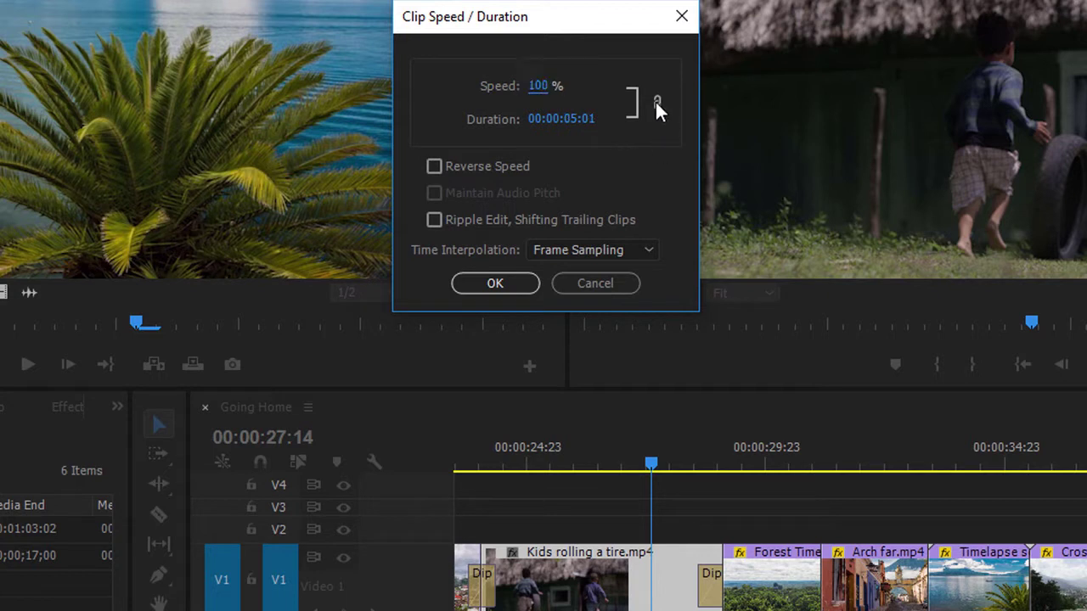
{"action": "left_click", "coordinate": [540, 86]}
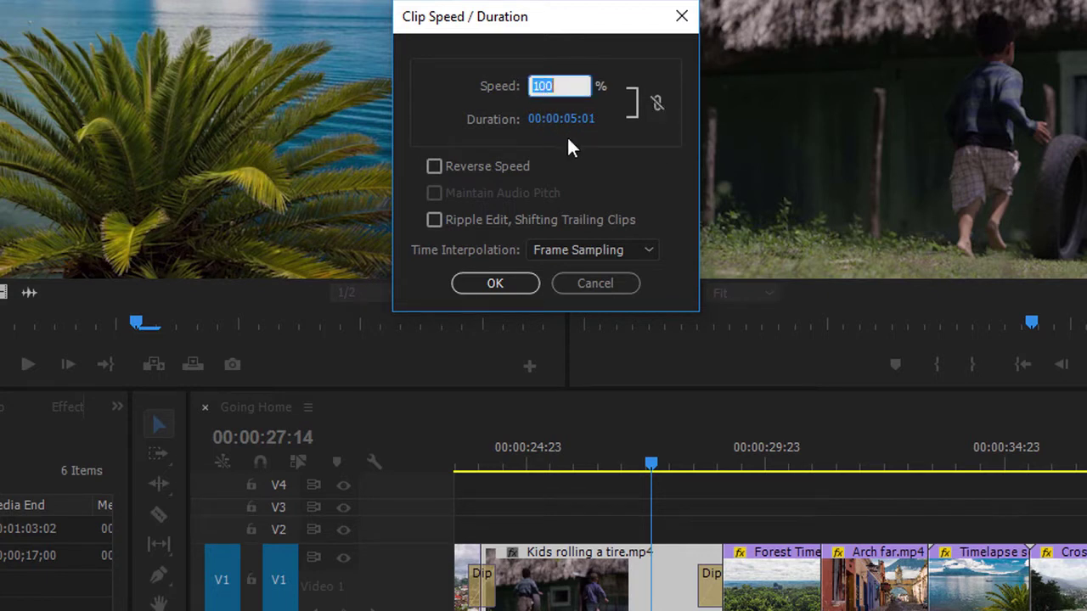
{"action": "type", "text": "25"}
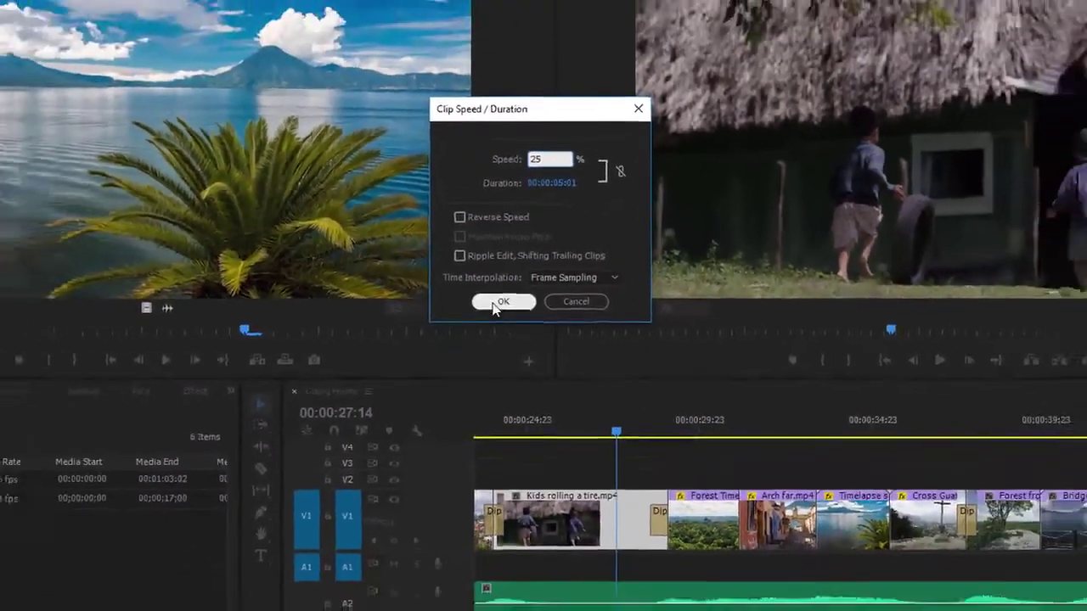
Step: Confirm 25% speed on the Kids rolling a tire clip and check its timeline info
{"action": "left_click", "coordinate": [499, 291]}
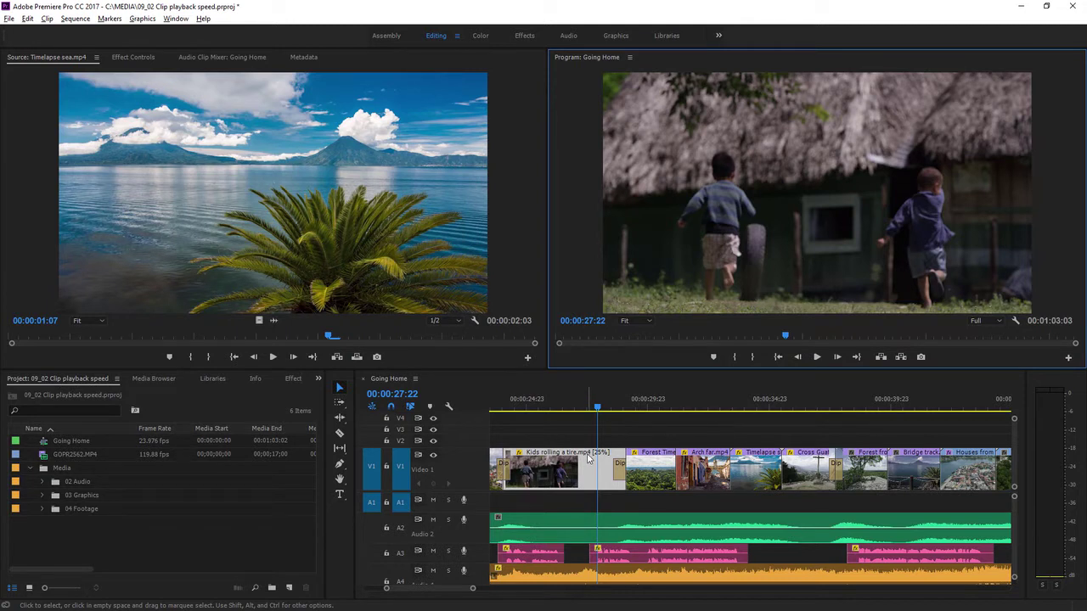
{"action": "mouse_move", "coordinate": [592, 459]}
Step: Set the Kids rolling a tire clip's Time Interpolation to Optical Flow
{"action": "right_click", "coordinate": [583, 464]}
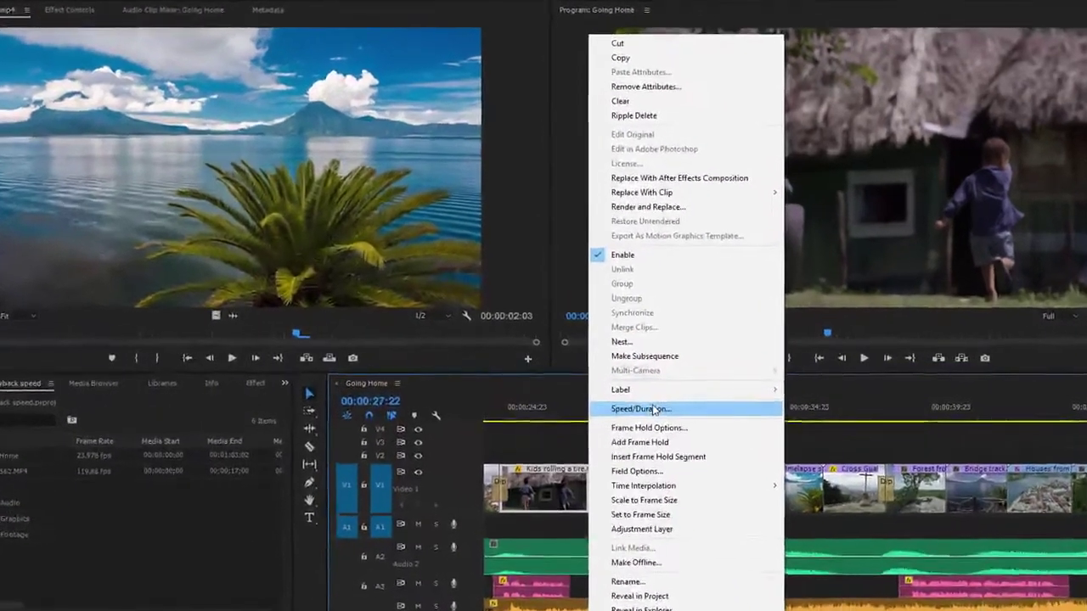
{"action": "left_click", "coordinate": [624, 400]}
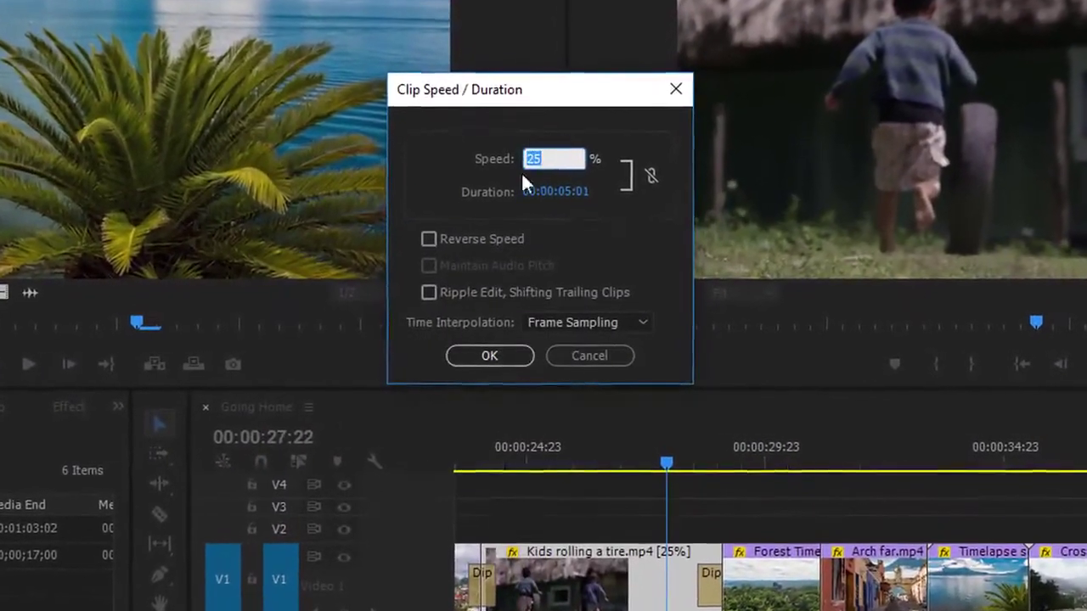
{"action": "left_click", "coordinate": [548, 326]}
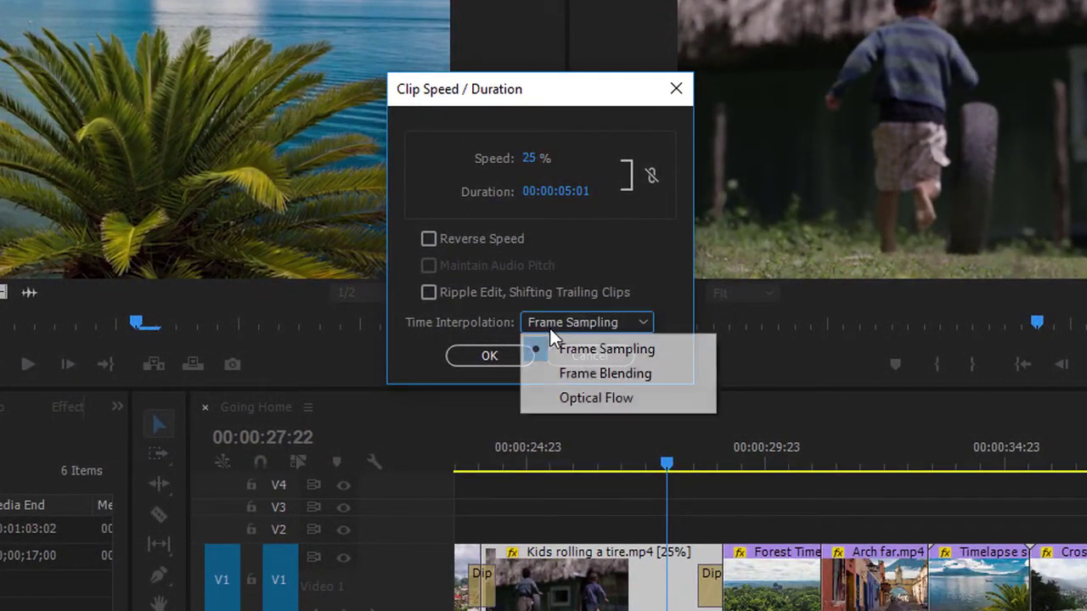
{"action": "left_click", "coordinate": [620, 399]}
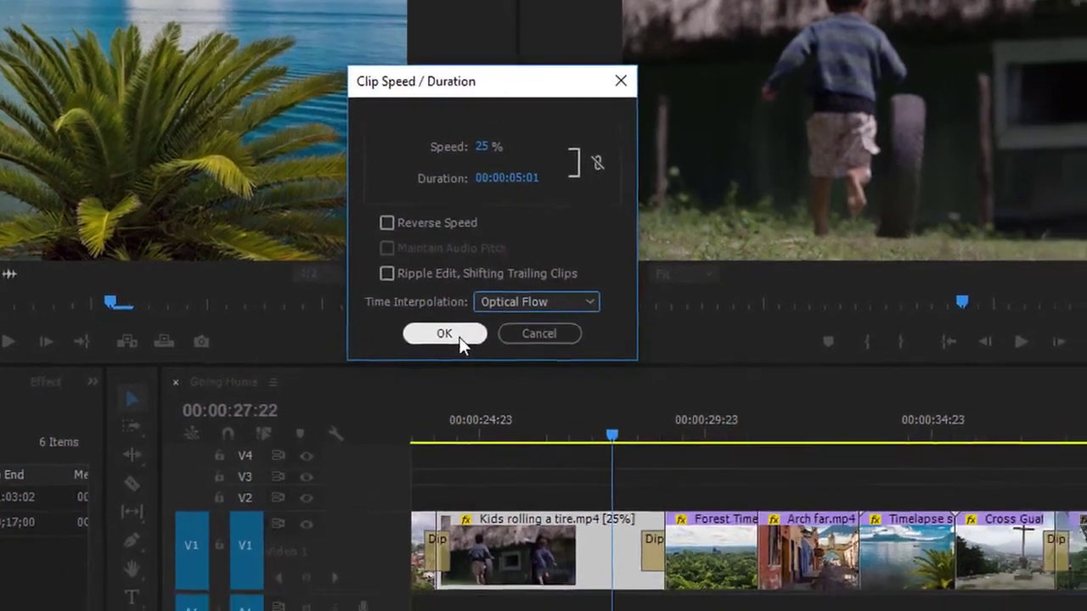
{"action": "left_click", "coordinate": [490, 355]}
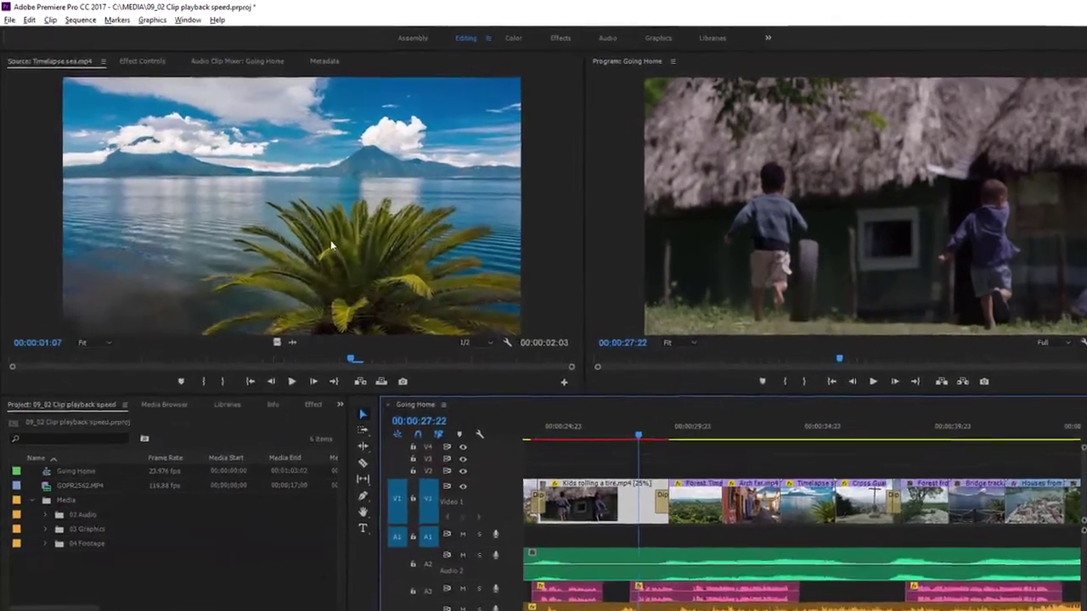
Step: Render effects In to Out, then place the playhead near 24 seconds to review the Kids clip
{"action": "left_click", "coordinate": [81, 20]}
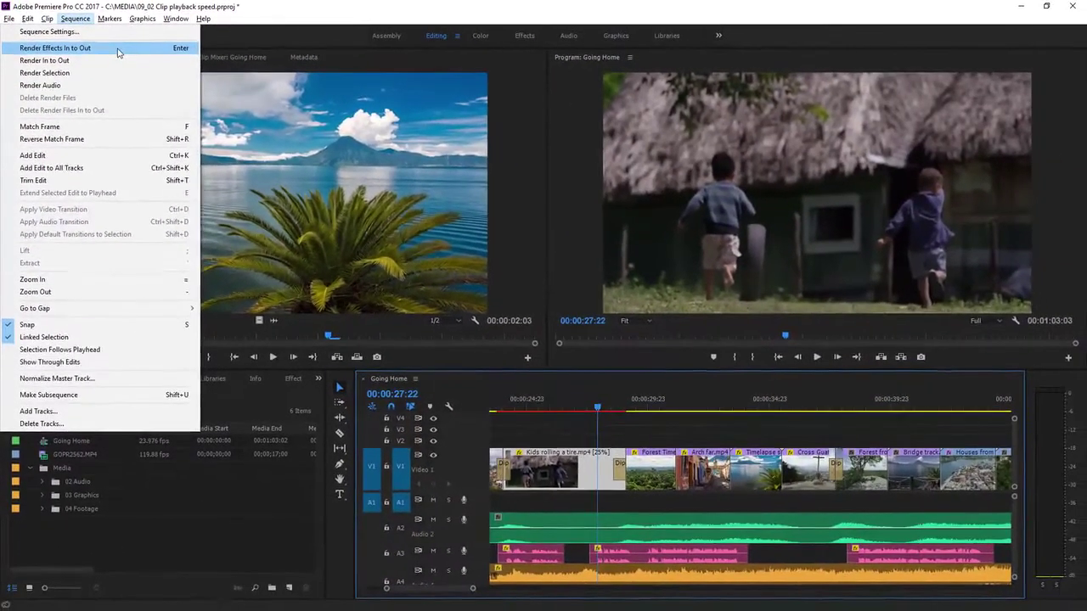
{"action": "left_click", "coordinate": [143, 64]}
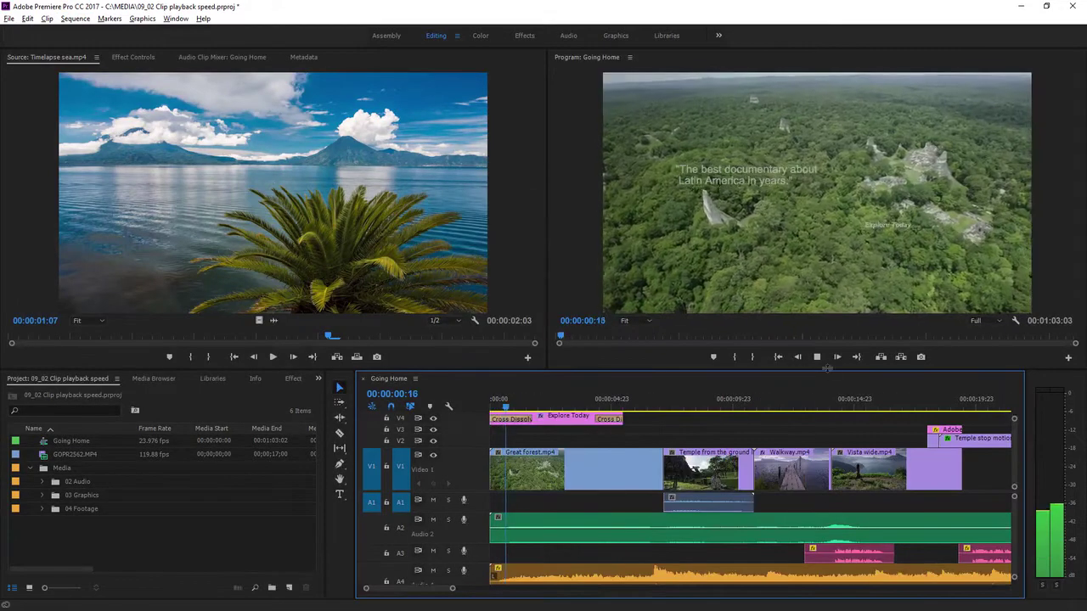
{"action": "left_click", "coordinate": [818, 357]}
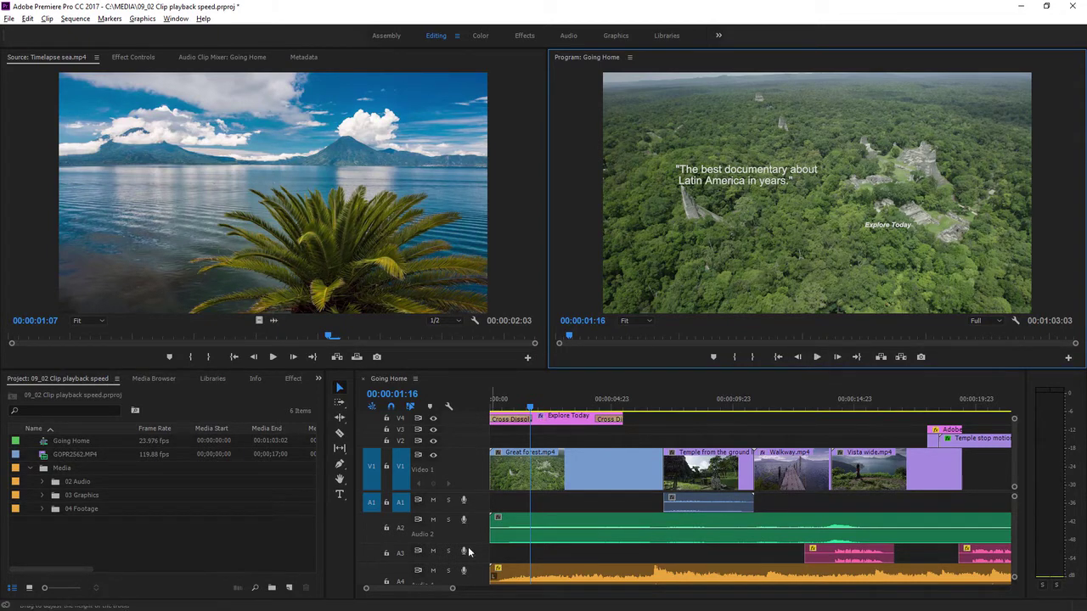
{"action": "left_click_drag", "start_coordinate": [429, 592], "coordinate": [451, 589]}
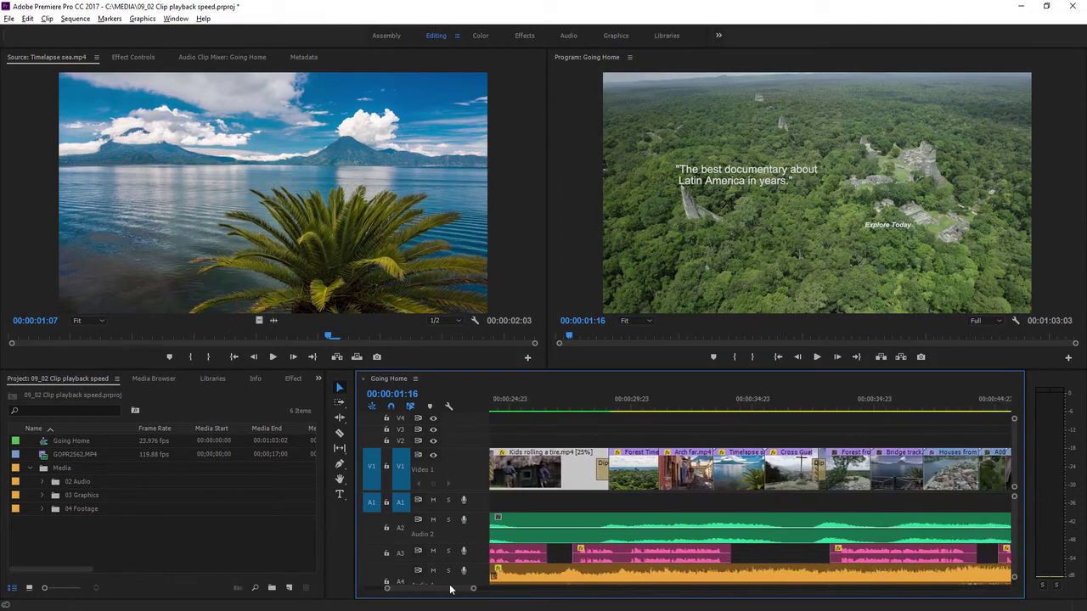
{"action": "left_click", "coordinate": [501, 408]}
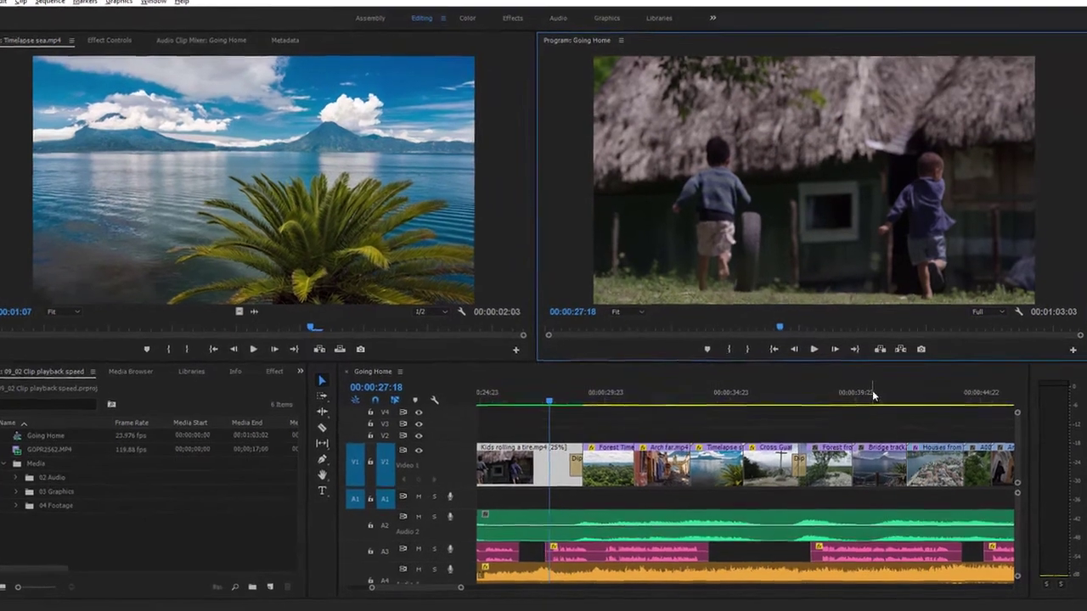
Step: Delete the Bridge track clip and rate-stretch Forest from high into the gap (about 49.5% speed)
{"action": "left_click", "coordinate": [870, 396]}
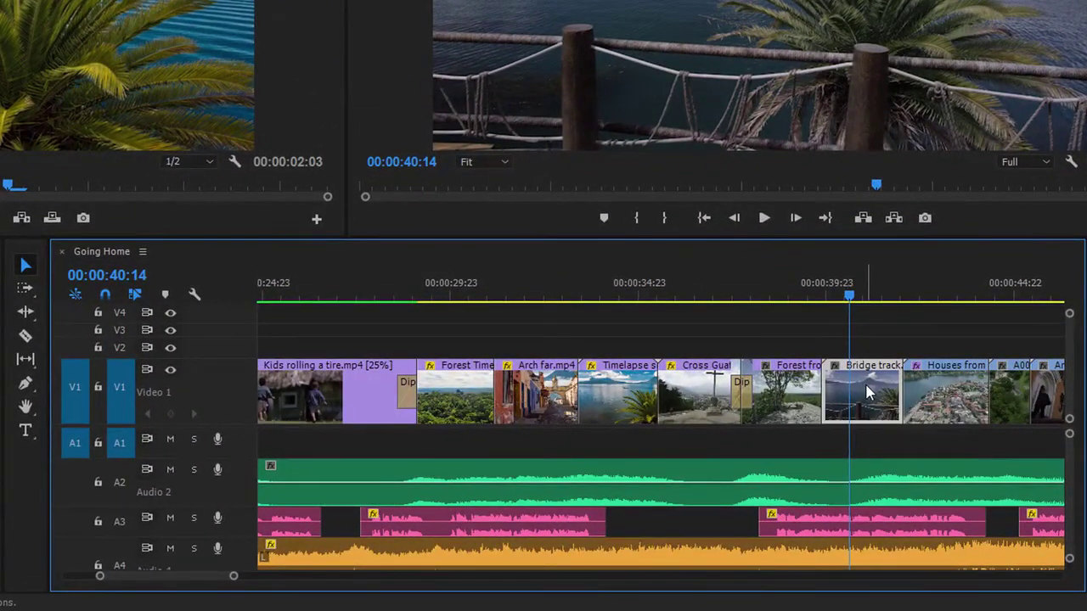
{"action": "key", "text": "Delete"}
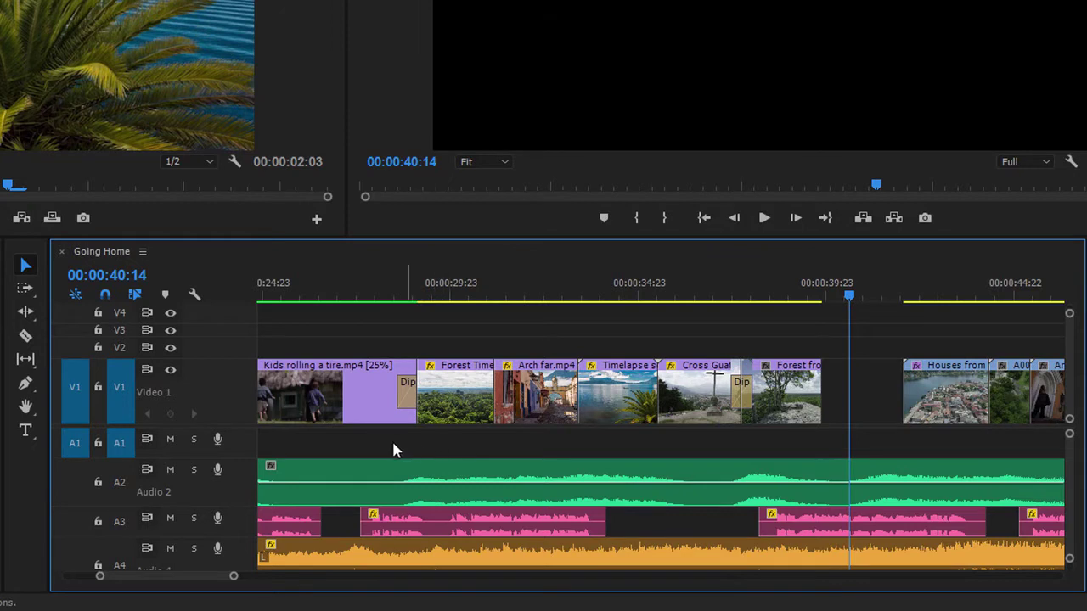
{"action": "left_click", "coordinate": [26, 314]}
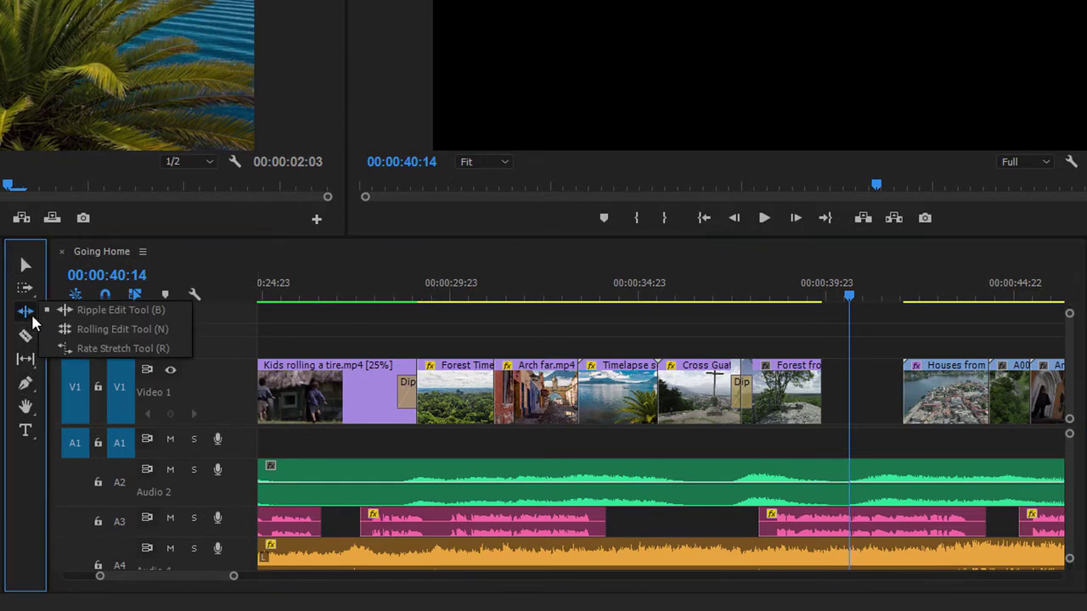
{"action": "left_click", "coordinate": [98, 348]}
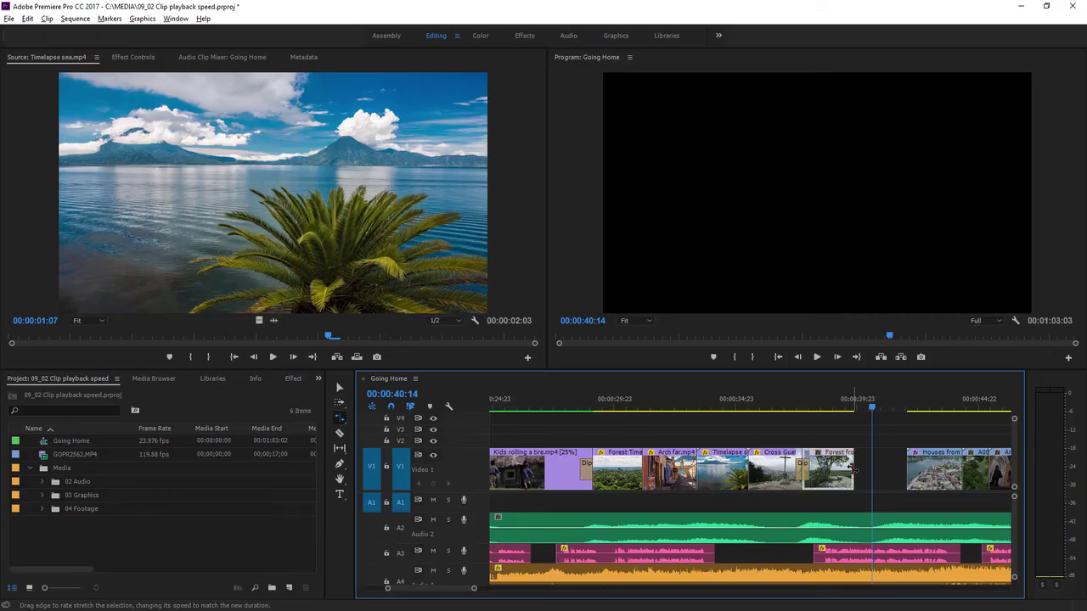
{"action": "left_click_drag", "start_coordinate": [821, 395], "coordinate": [869, 388]}
{"action": "left_click_drag", "start_coordinate": [883, 469], "coordinate": [900, 471]}
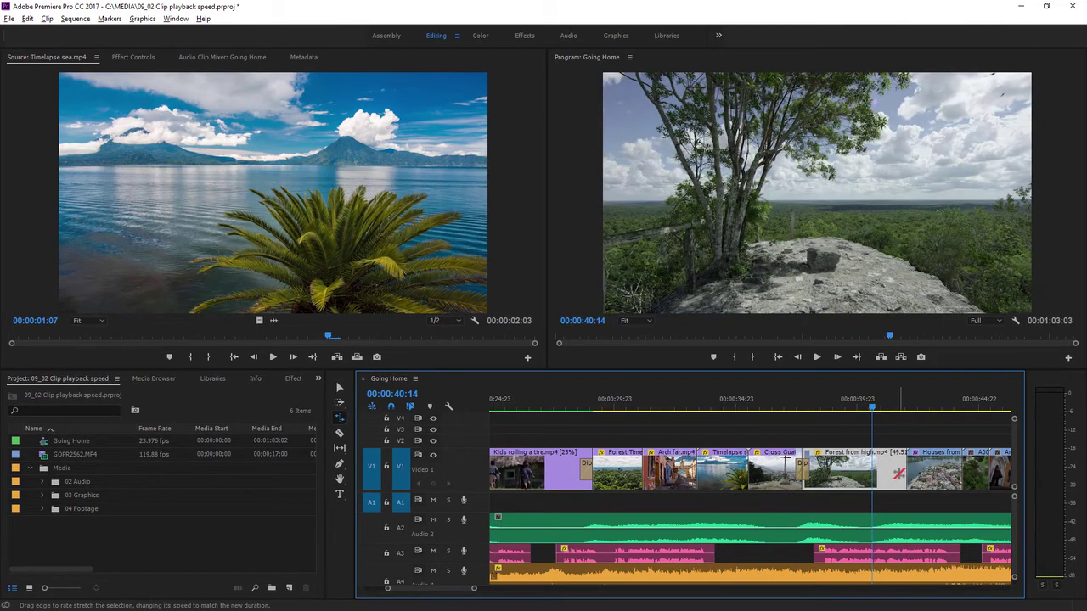
Step: Set the Forest from high clip's Time Interpolation to Optical Flow, keeping 49.51% speed
{"action": "right_click", "coordinate": [841, 471]}
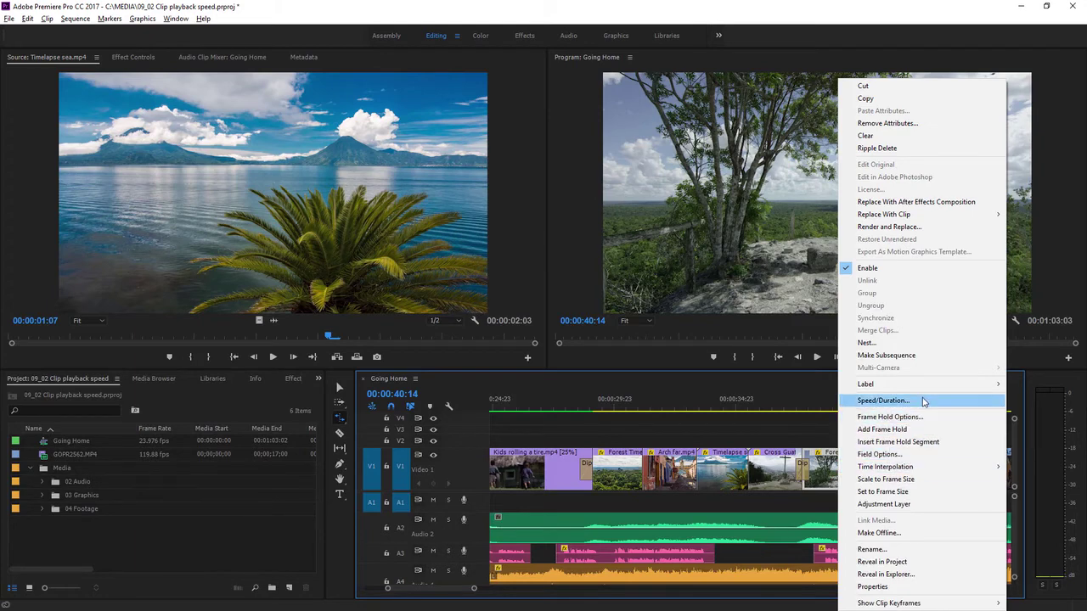
{"action": "left_click", "coordinate": [883, 400]}
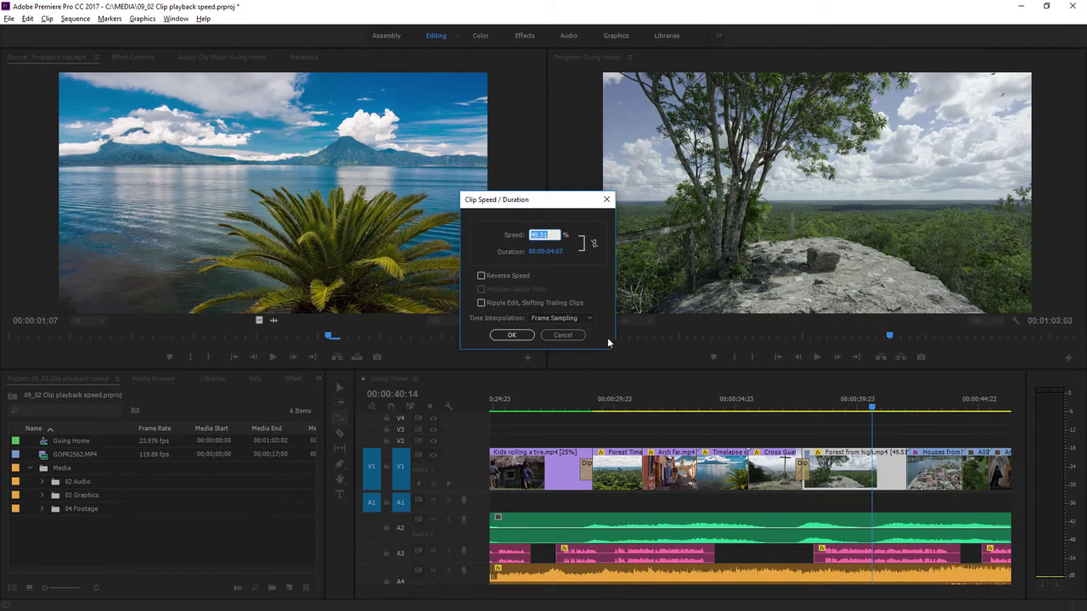
{"action": "left_click", "coordinate": [574, 318]}
{"action": "left_click", "coordinate": [575, 357]}
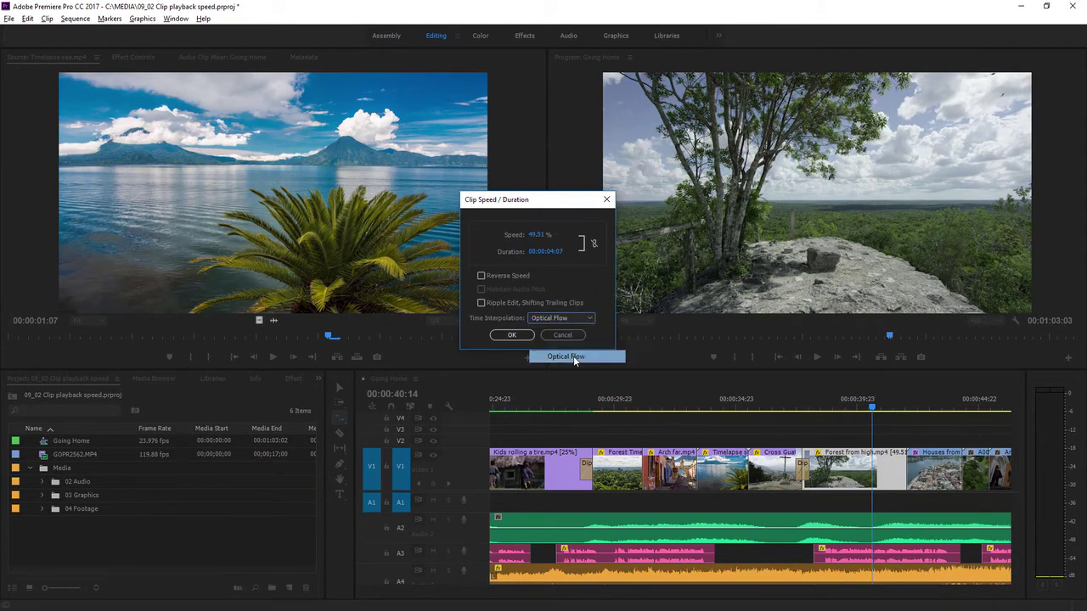
{"action": "left_click", "coordinate": [512, 335]}
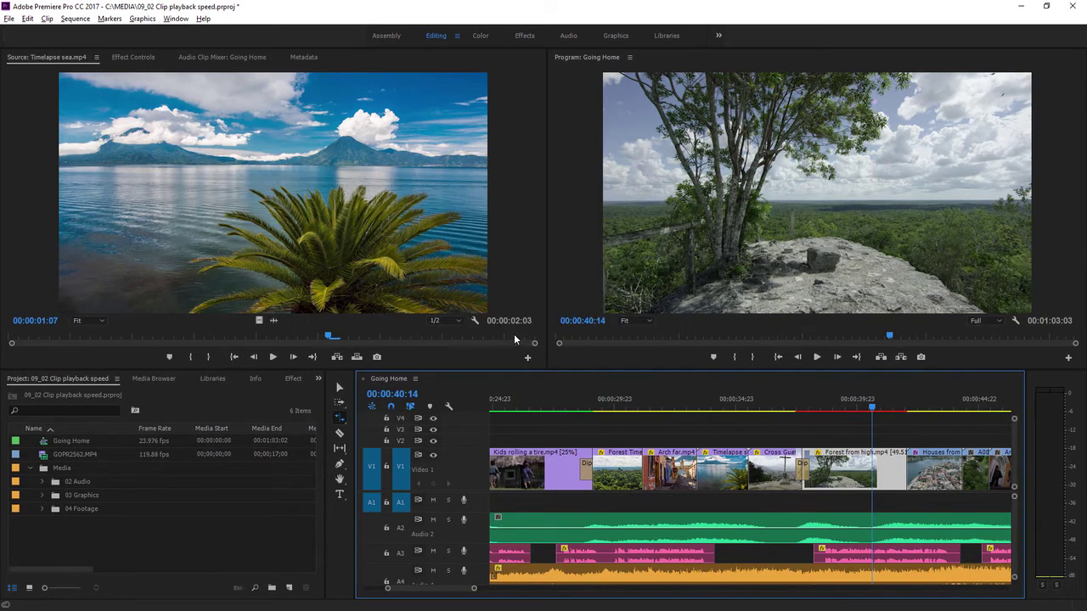
Step: Render effects In to Out and play the Forest from high clip from 00:00:38:06
{"action": "left_click", "coordinate": [75, 17]}
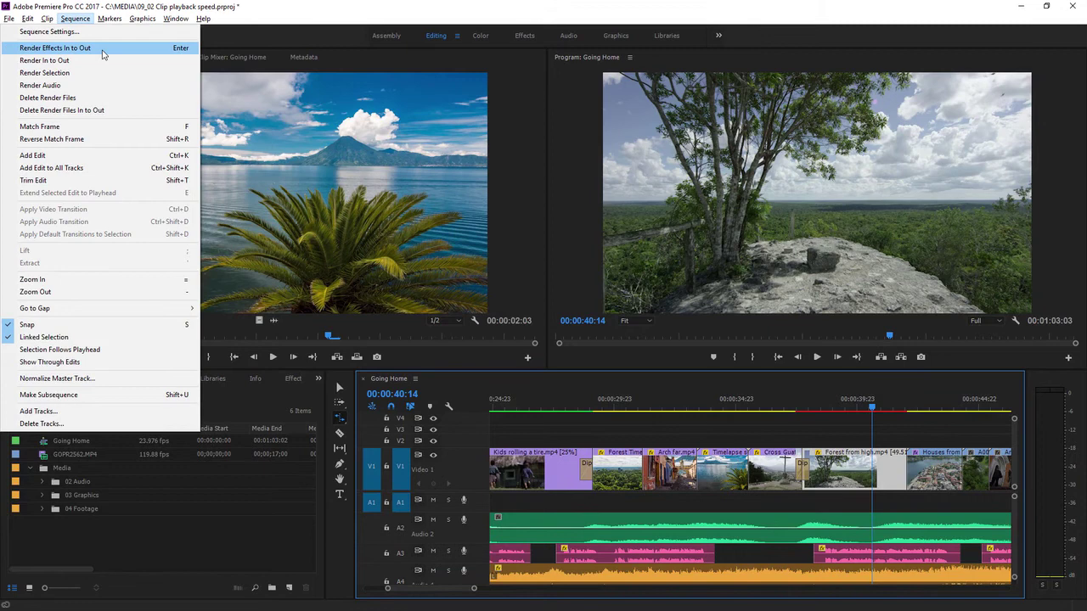
{"action": "left_click", "coordinate": [102, 49]}
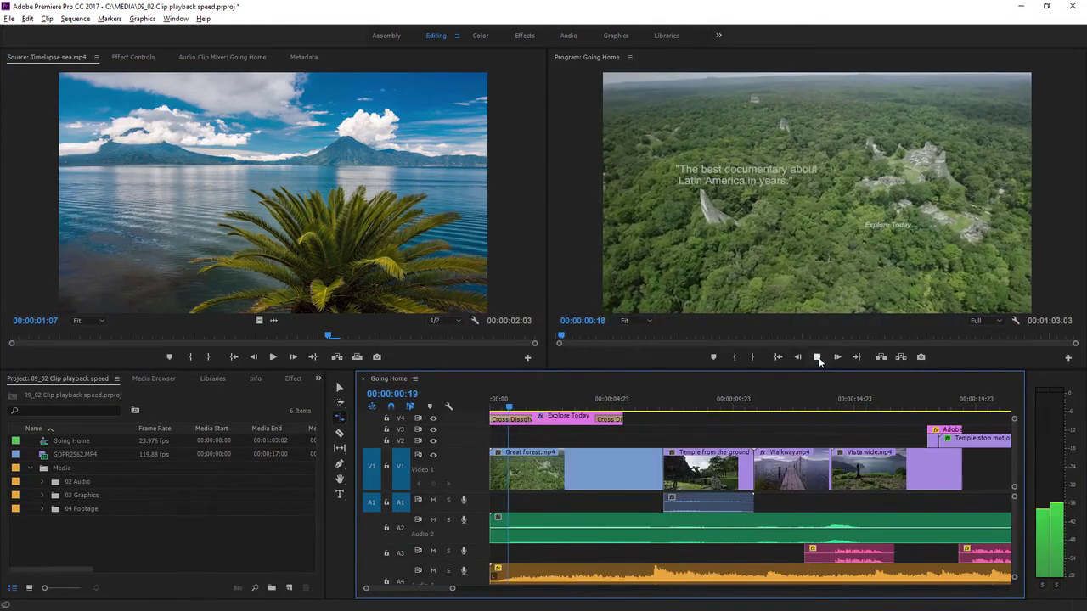
{"action": "left_click", "coordinate": [816, 357]}
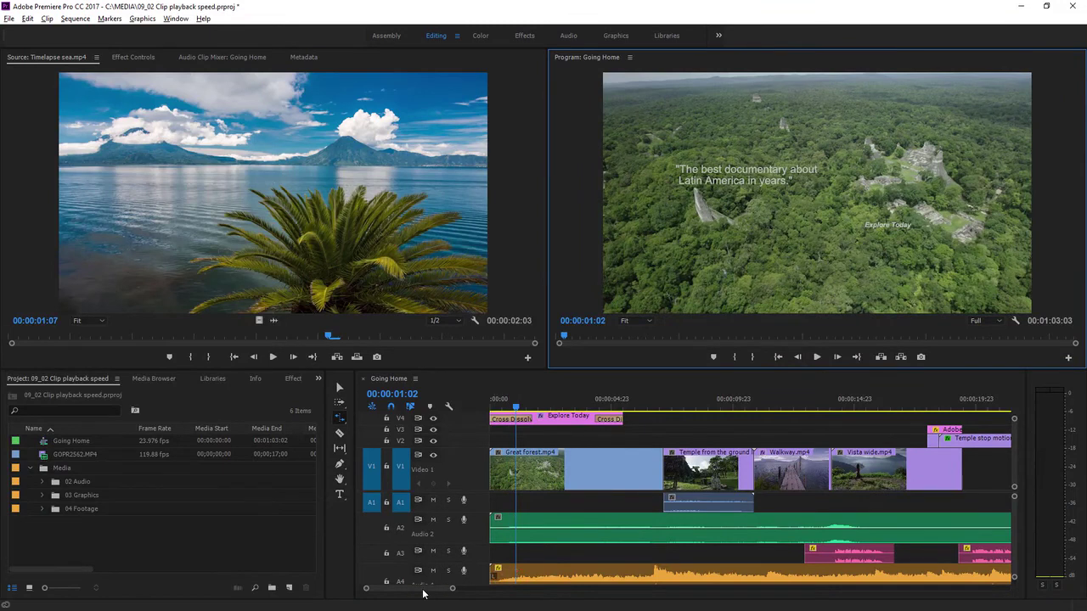
{"action": "scroll", "coordinate": [441, 592], "scroll_direction": "down", "scroll_amount": 5}
{"action": "scroll", "coordinate": [441, 594], "scroll_direction": "up", "scroll_amount": 2}
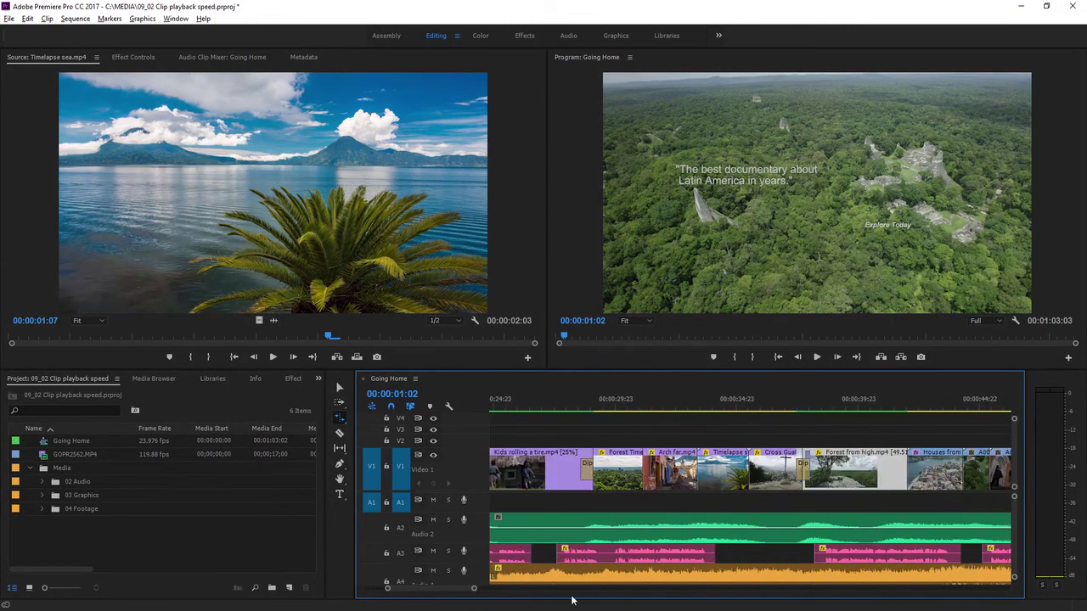
{"action": "left_click", "coordinate": [817, 409]}
{"action": "left_click", "coordinate": [816, 357]}
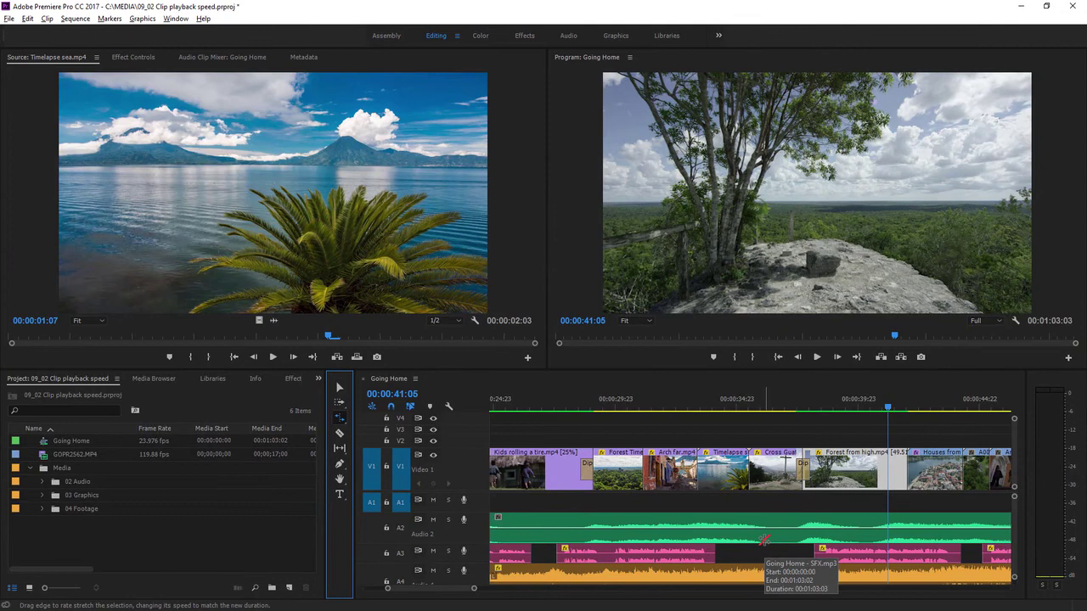
Step: Switch to the Selection Tool (V)
{"action": "left_click", "coordinate": [340, 389]}
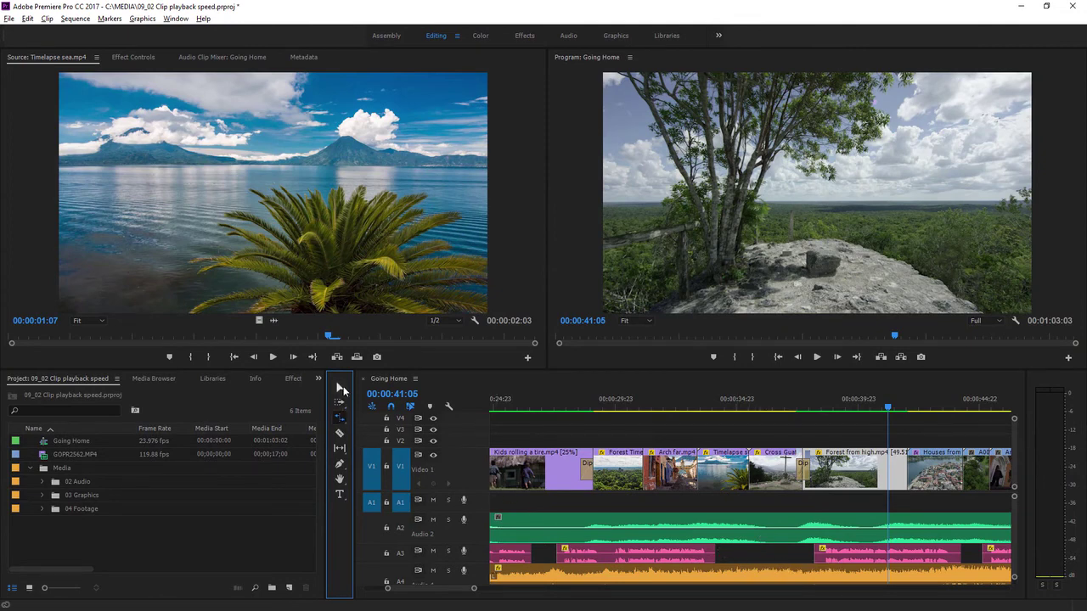